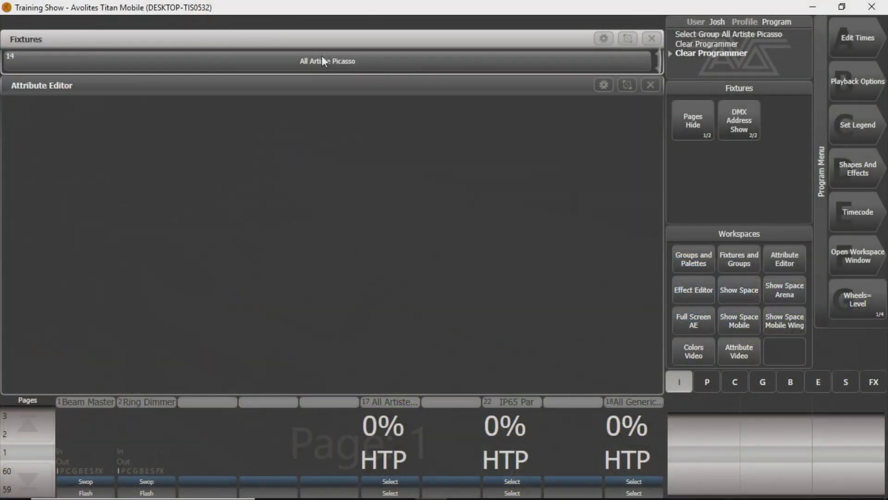
Select the All Artiste Picasso group and browse its attribute list.
click(357, 63)
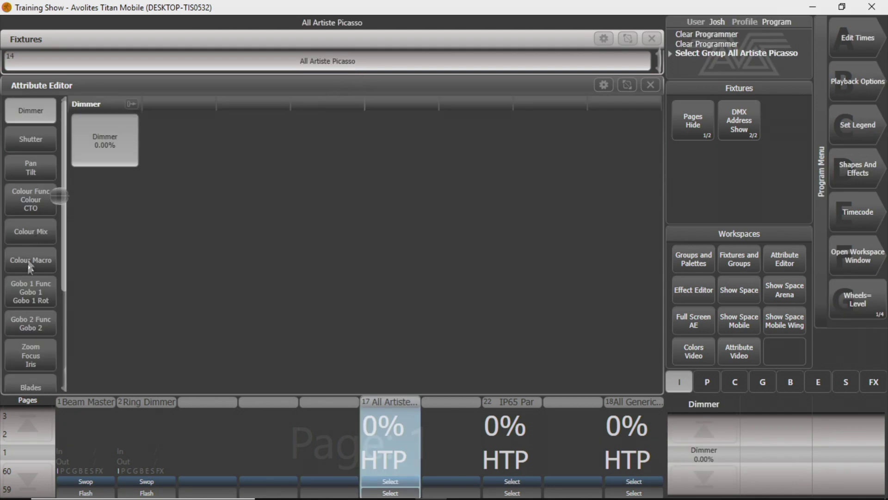
scroll(19, 208, down, 2)
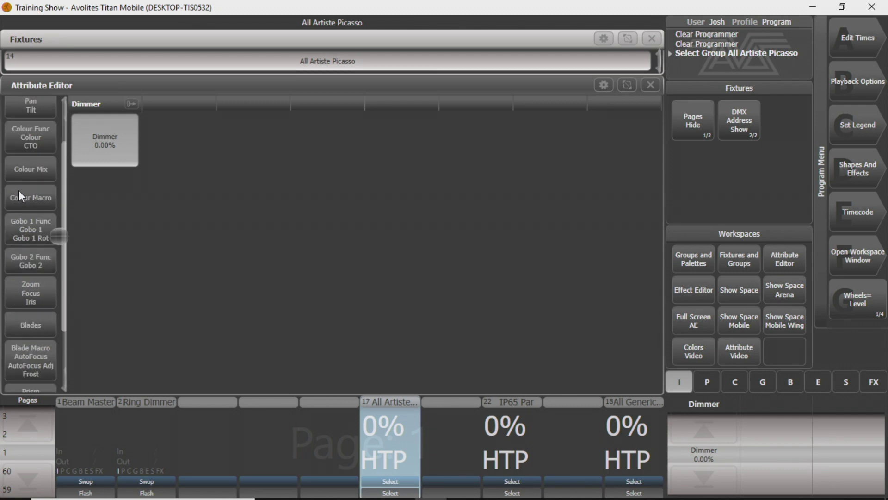
scroll(19, 222, down, 3)
scroll(18, 278, up, 5)
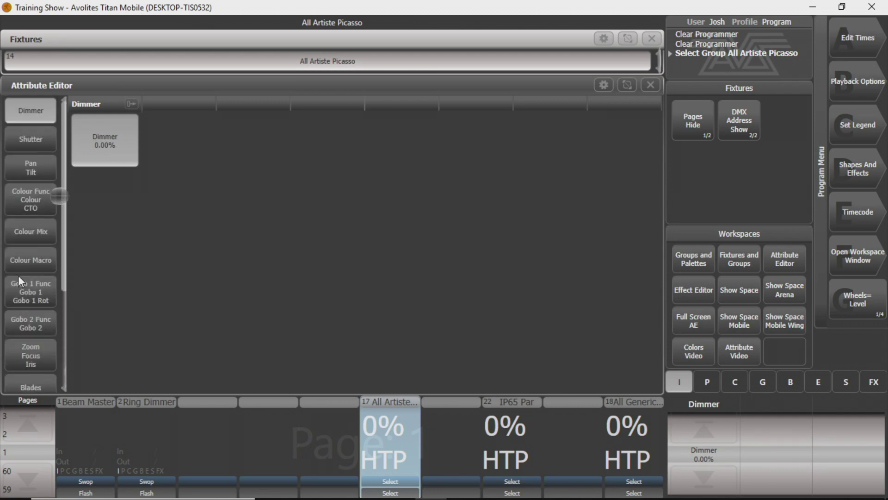
scroll(30, 185, up, 1)
scroll(32, 138, down, 3)
scroll(30, 167, up, 3)
scroll(31, 222, down, 3)
scroll(37, 333, down, 1)
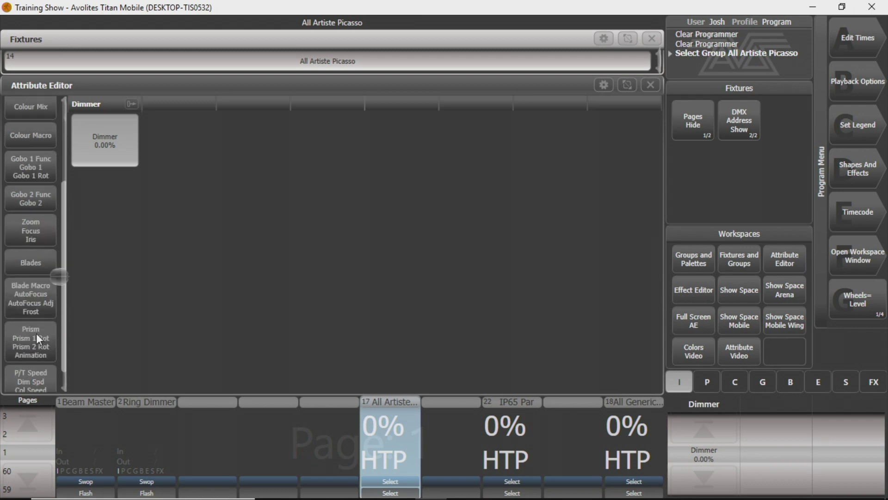
Check the Blade Macro and Blades attributes, then go back to Dimmer.
click(33, 296)
click(30, 268)
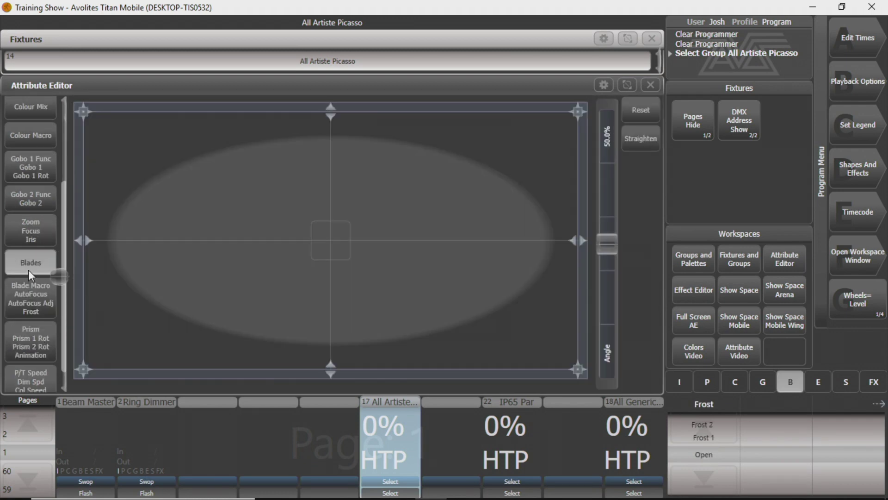
scroll(30, 248, up, 2)
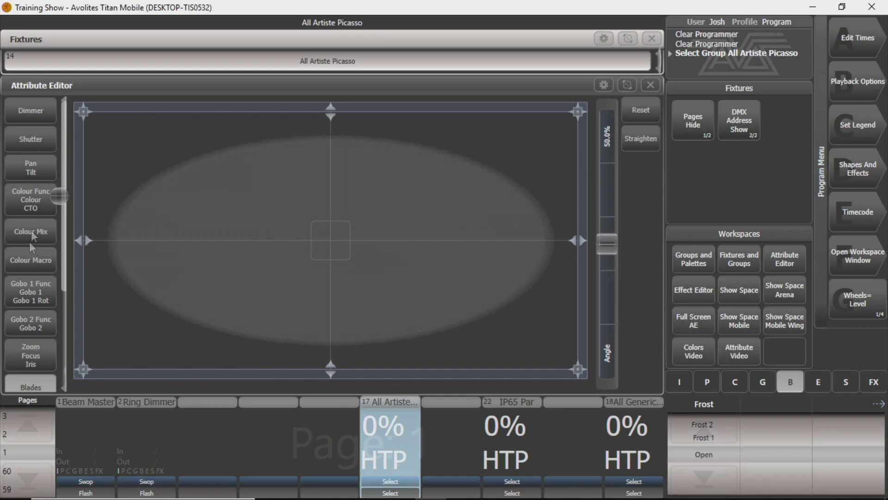
click(32, 119)
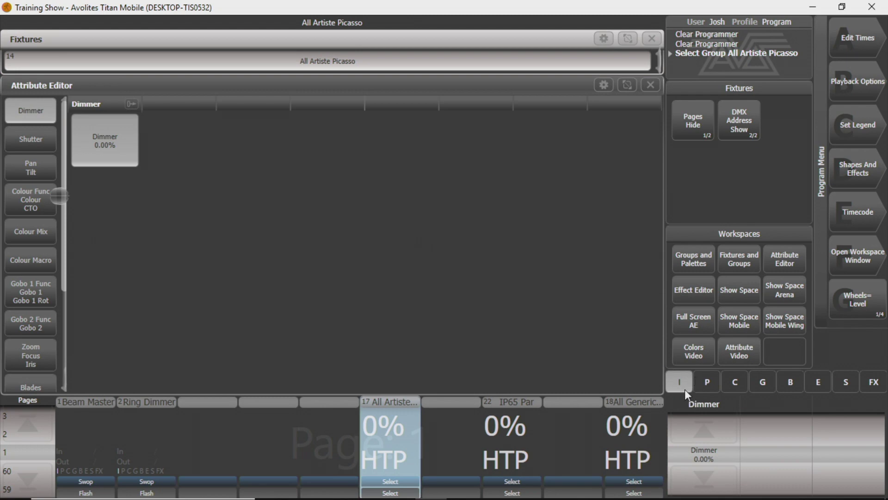
Flip between the position, intensity and shutter attribute pages, ending on Dimmer.
click(708, 384)
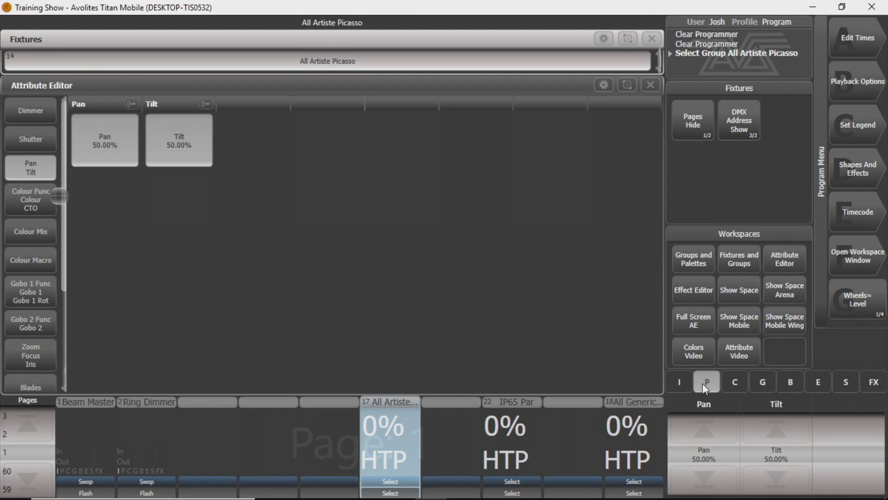
click(688, 381)
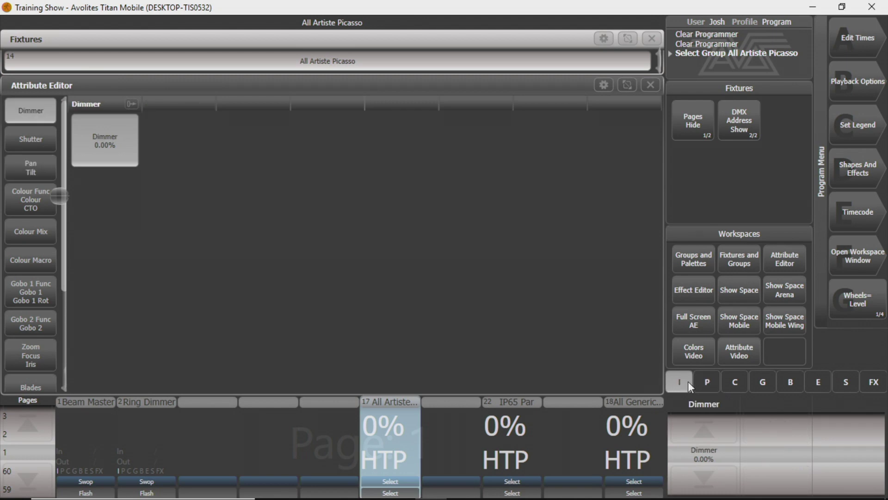
click(687, 381)
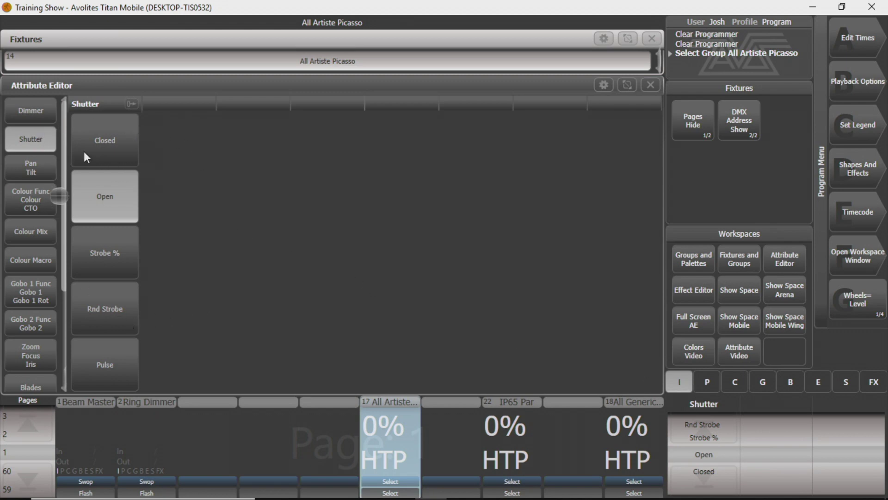
click(683, 383)
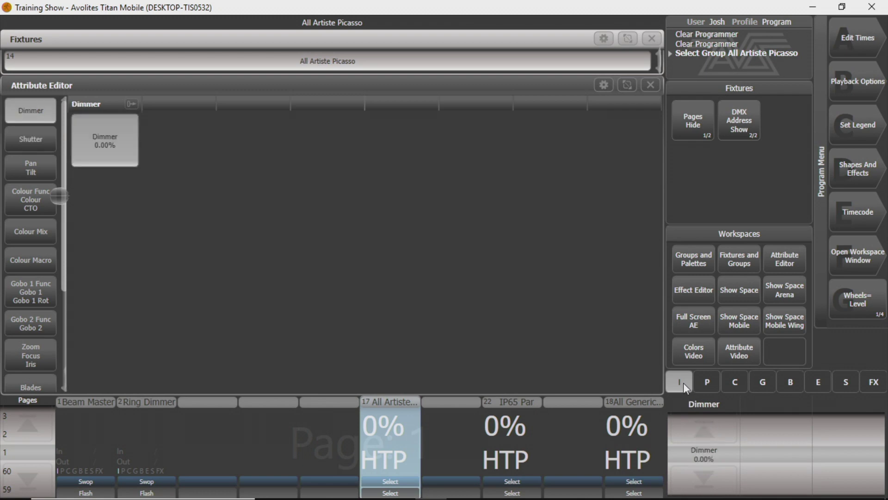
Nudge the Dimmer to 100% and back, then drag its slider down to 0%.
click(702, 422)
click(704, 477)
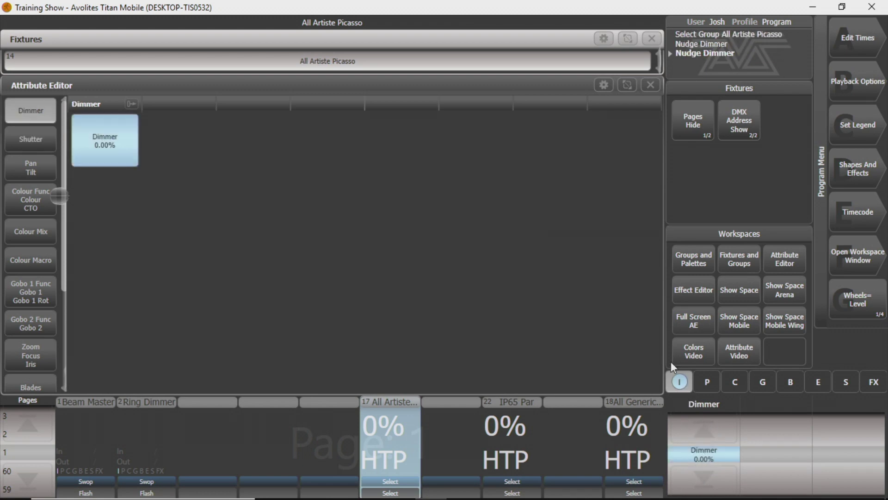
click(99, 141)
drag(315, 154, 2, 155)
Cycle through the Shutter, Dimmer and Pan/Tilt pages, then move to the colour attributes.
click(683, 383)
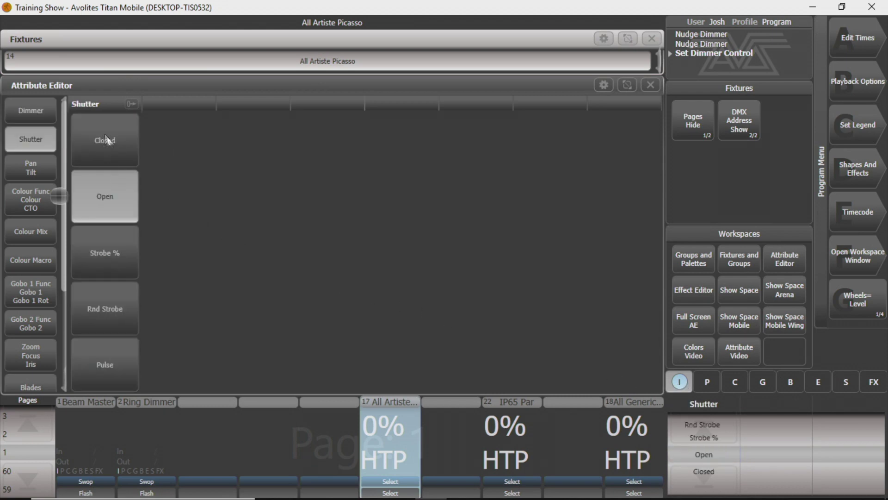
click(700, 381)
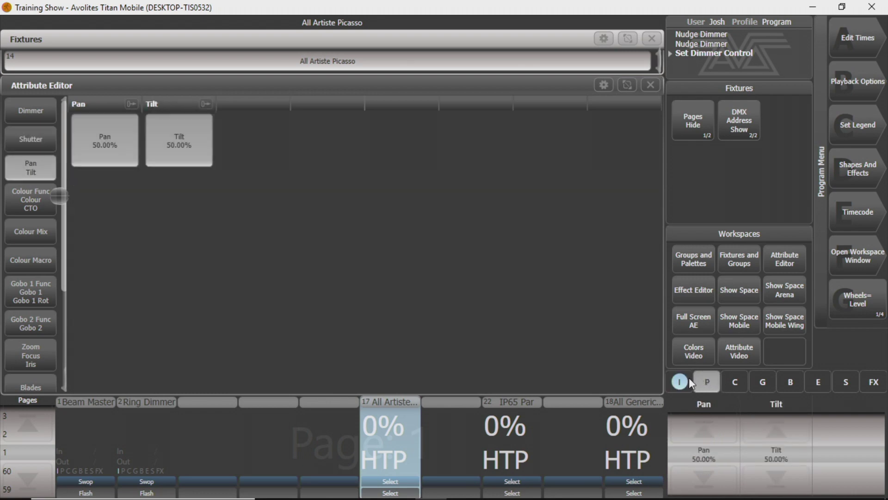
click(689, 378)
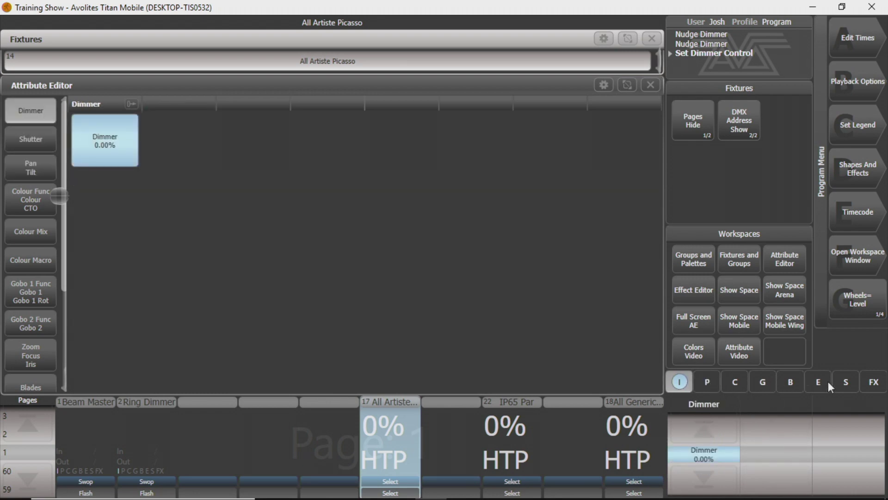
click(688, 381)
click(688, 380)
click(706, 380)
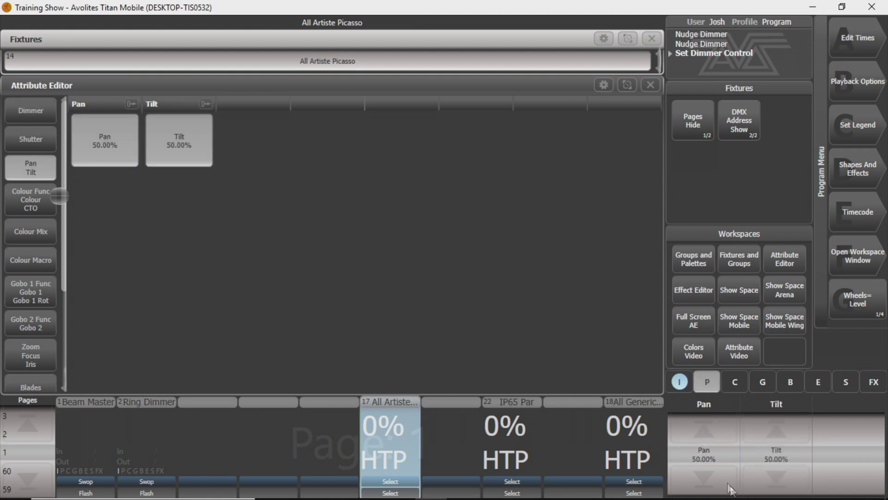
click(729, 390)
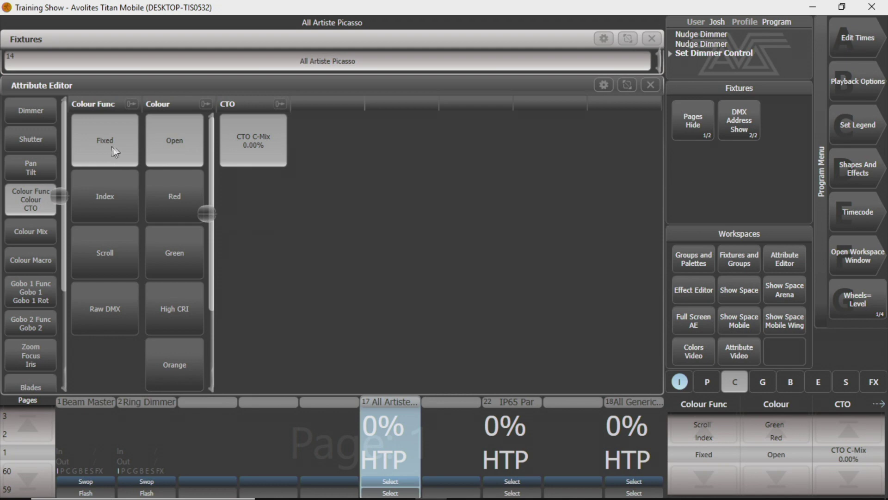
View Colour Macro and the Colour Mix picker at 0% cyan, magenta and yellow, then show gobos.
click(739, 392)
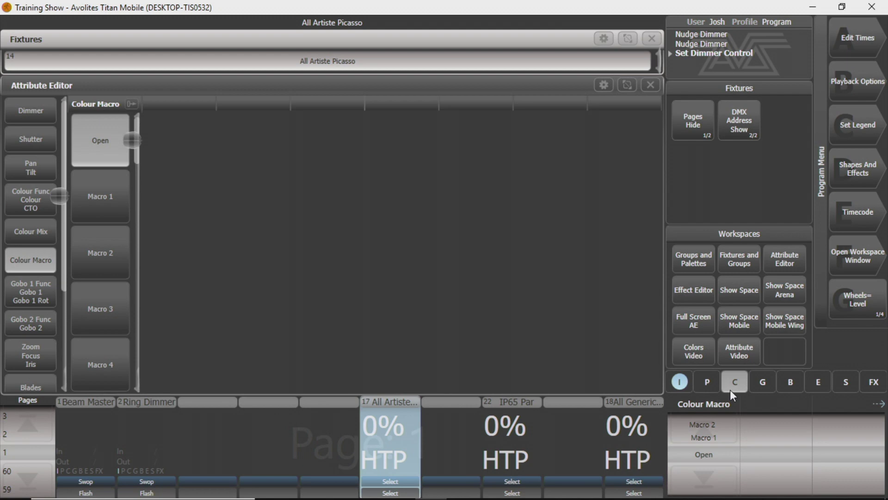
click(731, 392)
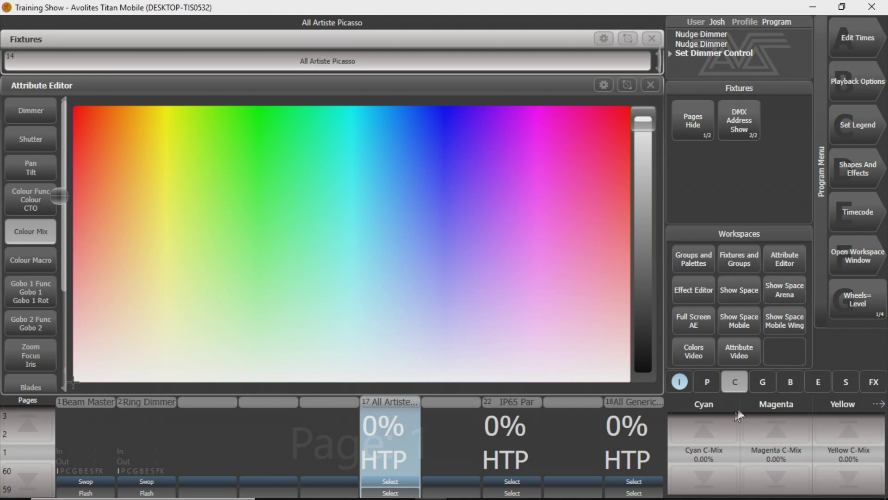
click(735, 383)
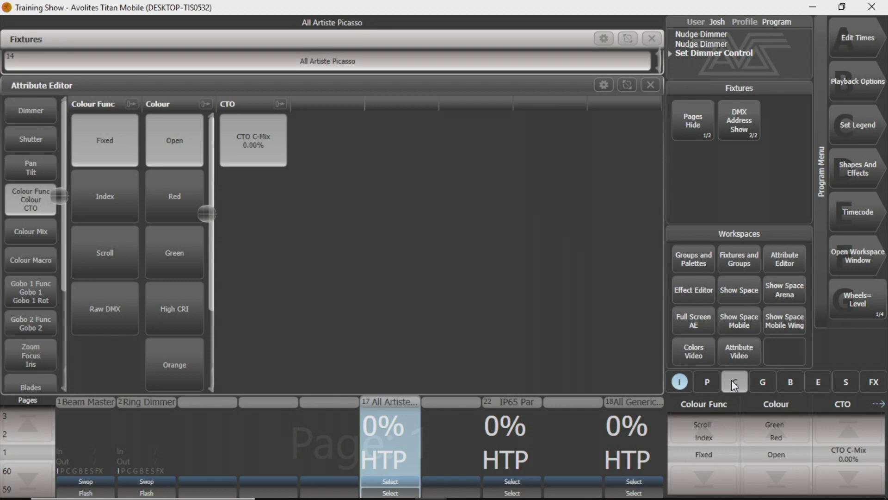
click(734, 383)
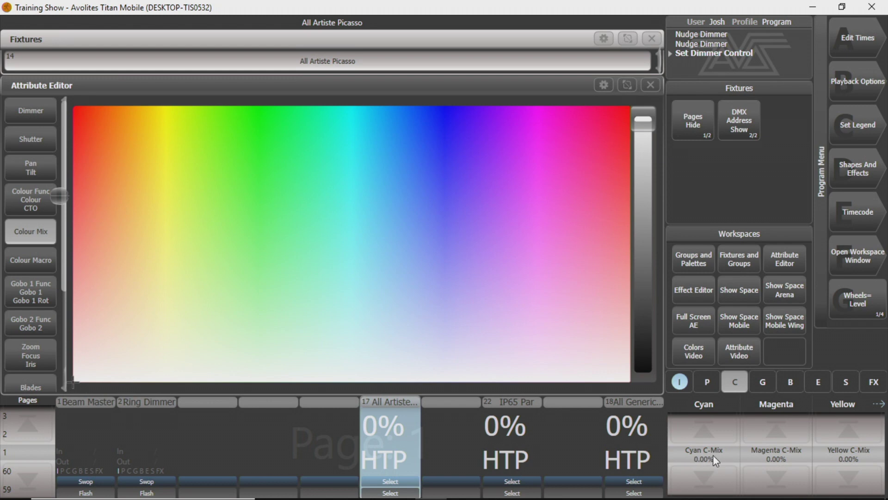
click(762, 383)
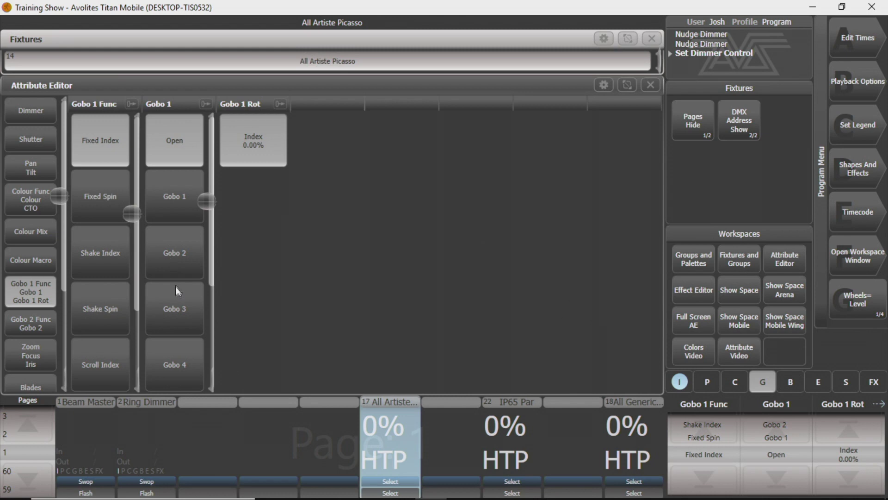
scroll(182, 203, down, 1)
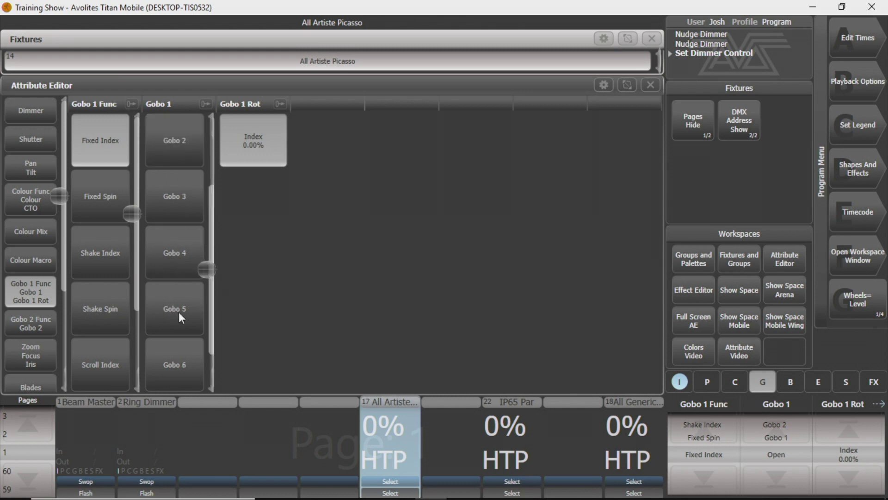
scroll(178, 312, up, 1)
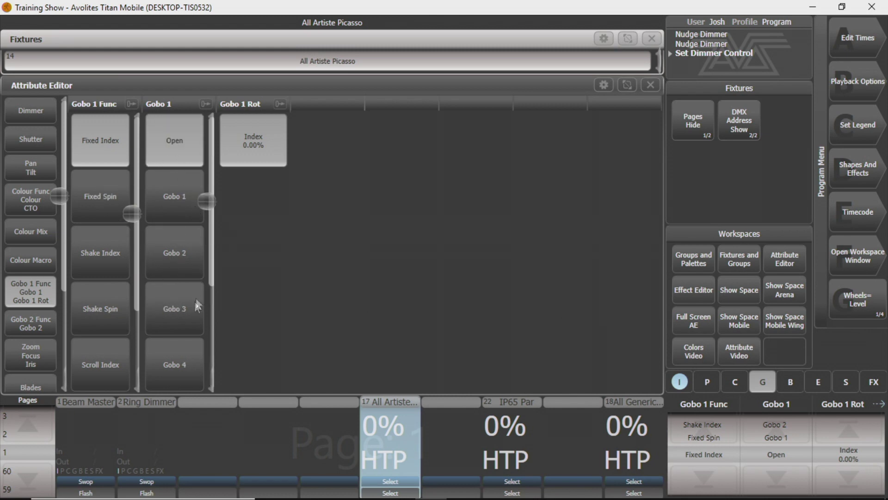
scroll(187, 287, down, 1)
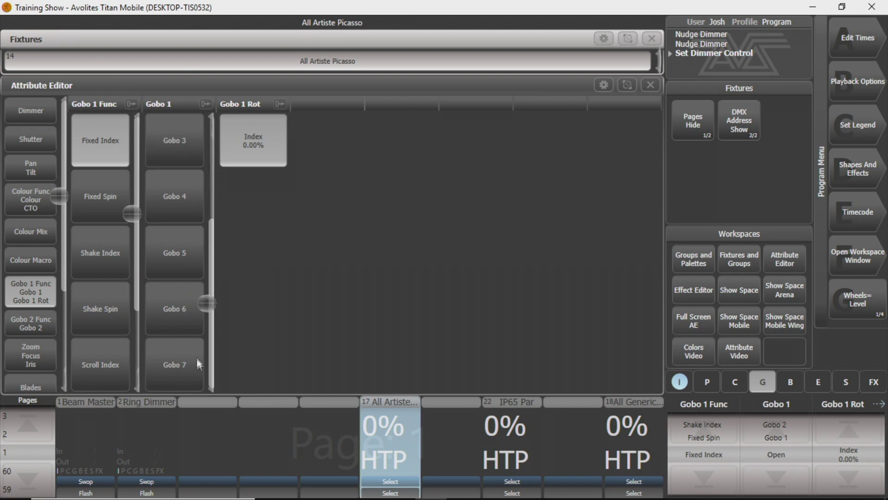
scroll(187, 358, up, 1)
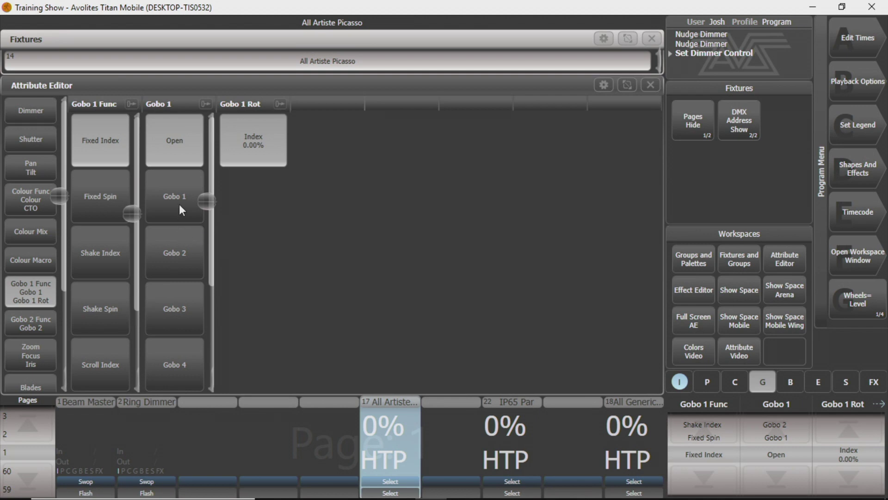
scroll(179, 205, down, 2)
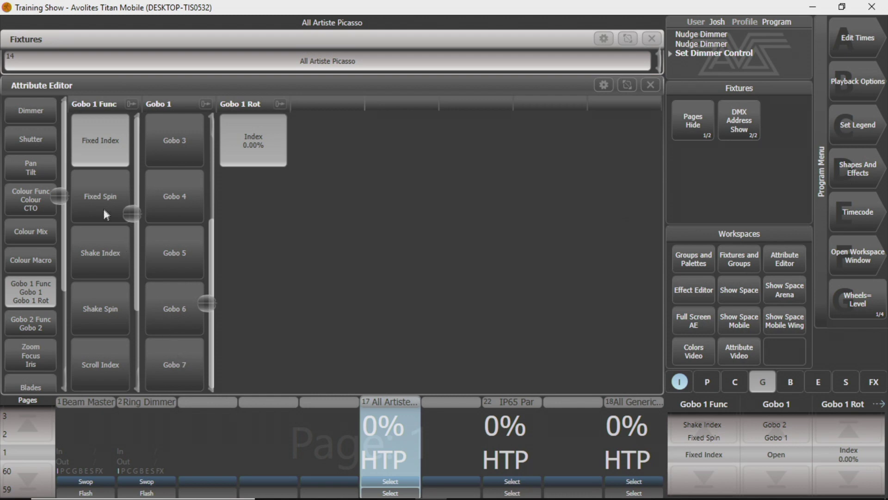
scroll(166, 187, up, 2)
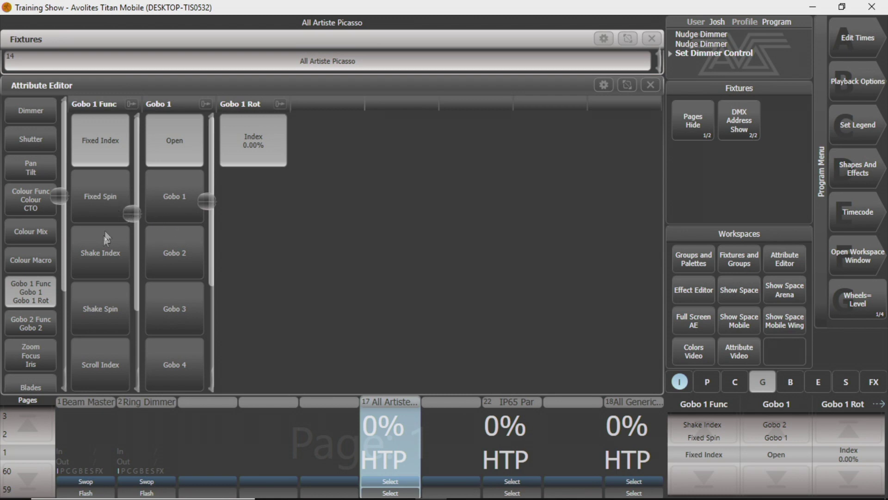
scroll(101, 252, down, 2)
scroll(100, 256, up, 2)
Show the group's Gobo 2 attributes, then the beam attribute bank.
click(760, 386)
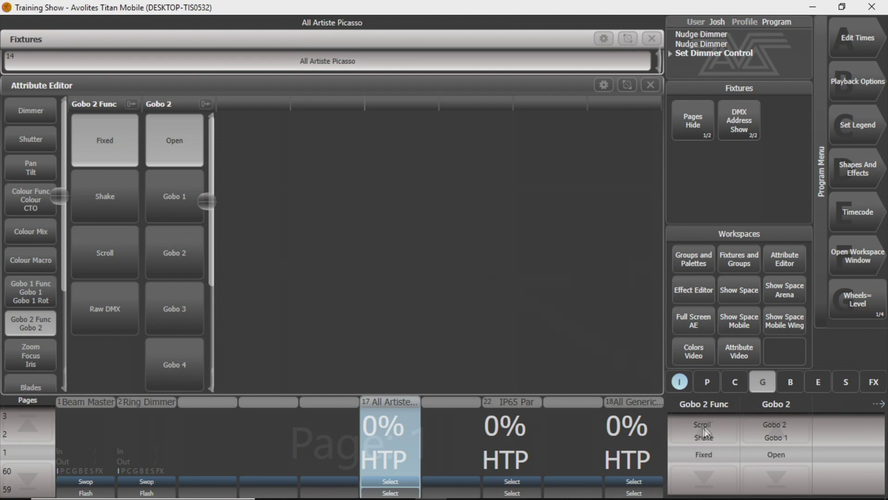
click(791, 382)
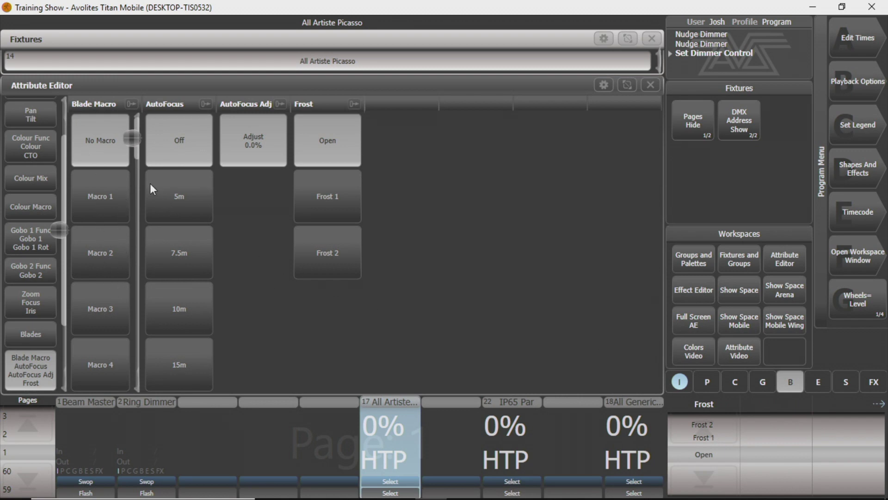
scroll(129, 185, down, 4)
scroll(107, 282, up, 5)
Page through Zoom/Focus/Iris and all blade wheels, pulling the right shutter blade inward.
click(786, 389)
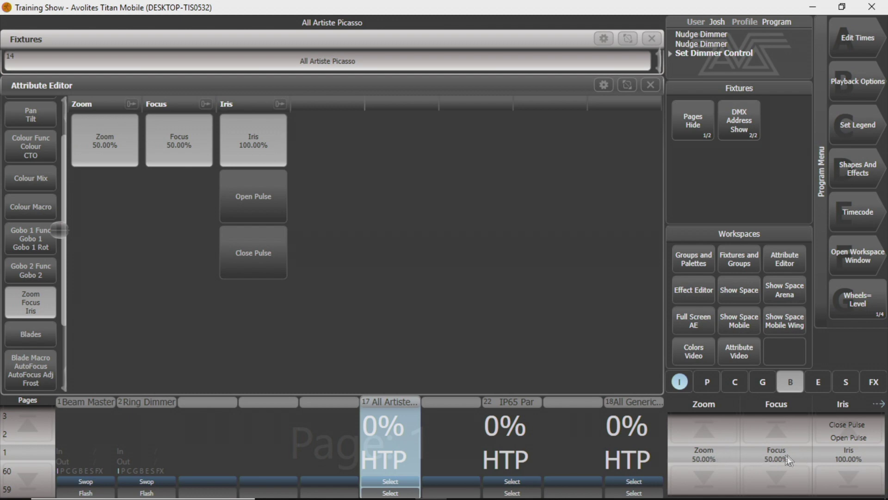
click(787, 380)
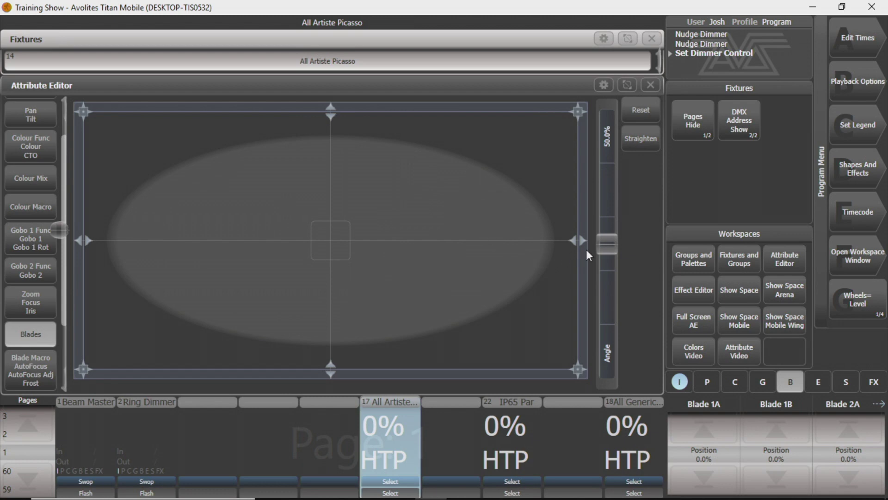
mouse_move(579, 240)
mouse_down()
mouse_move(422, 244)
mouse_move(360, 254)
mouse_move(583, 245)
mouse_up()
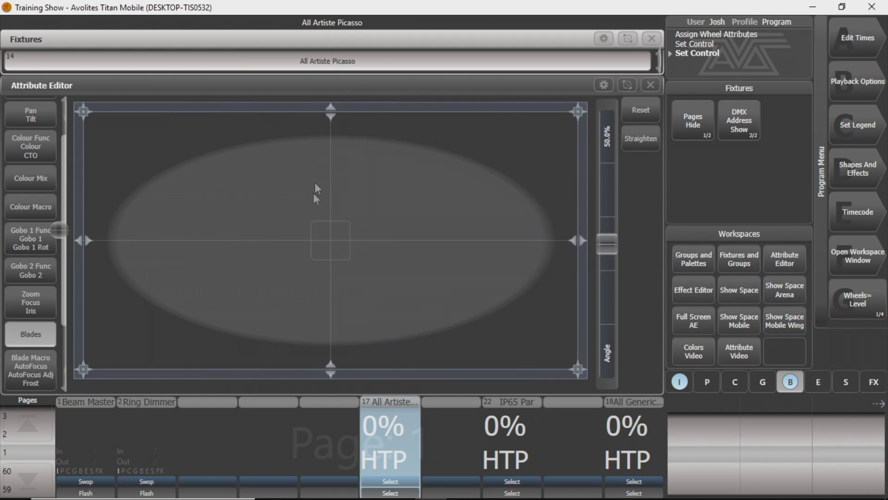
click(789, 386)
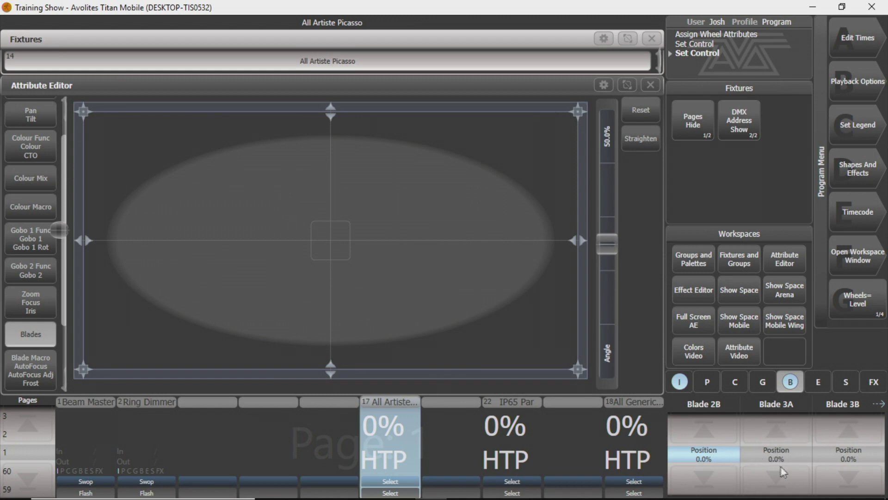
click(787, 386)
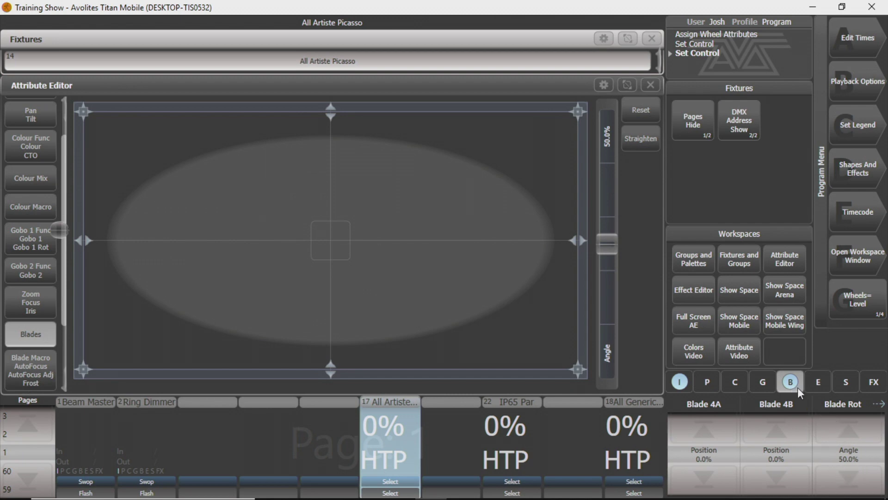
click(797, 387)
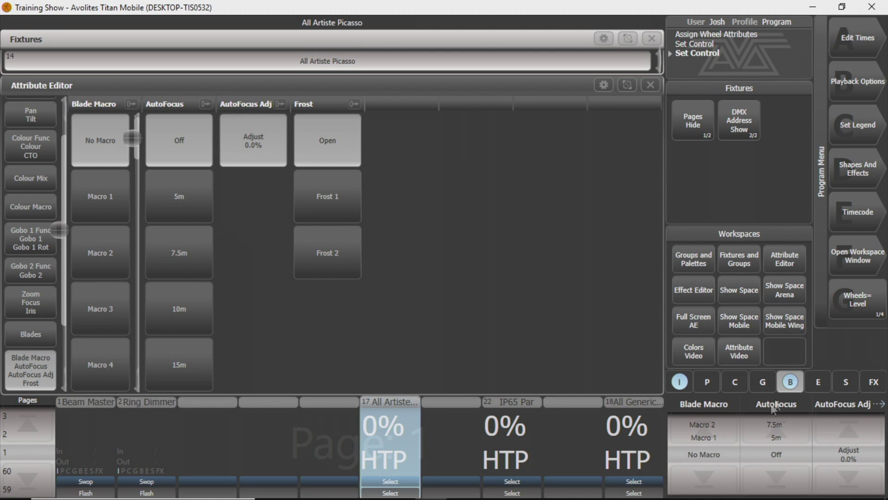
click(820, 379)
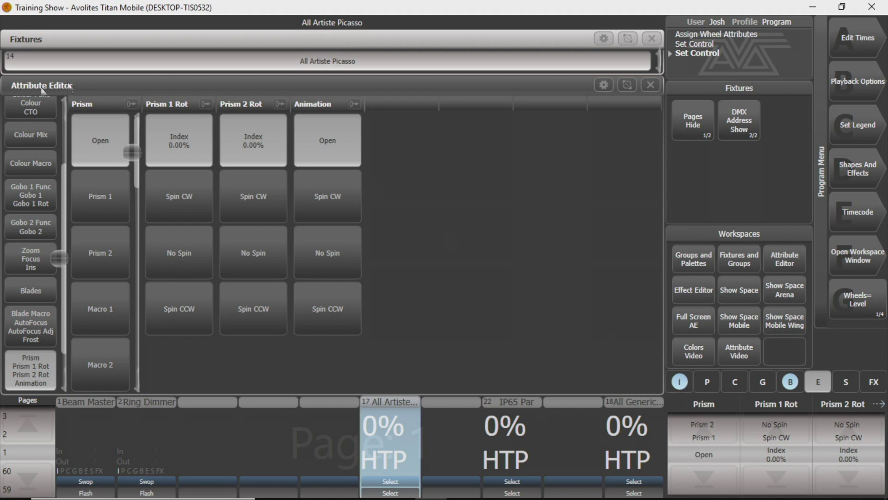
Return to Dimmer, then page through Blade Macro, Frost, Zoom/Focus/Iris and blades to Prism.
scroll(33, 217, up, 3)
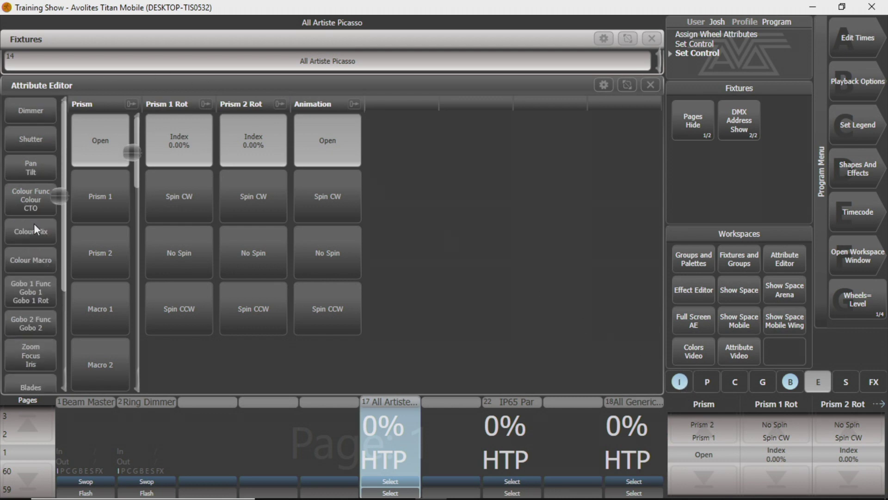
click(28, 109)
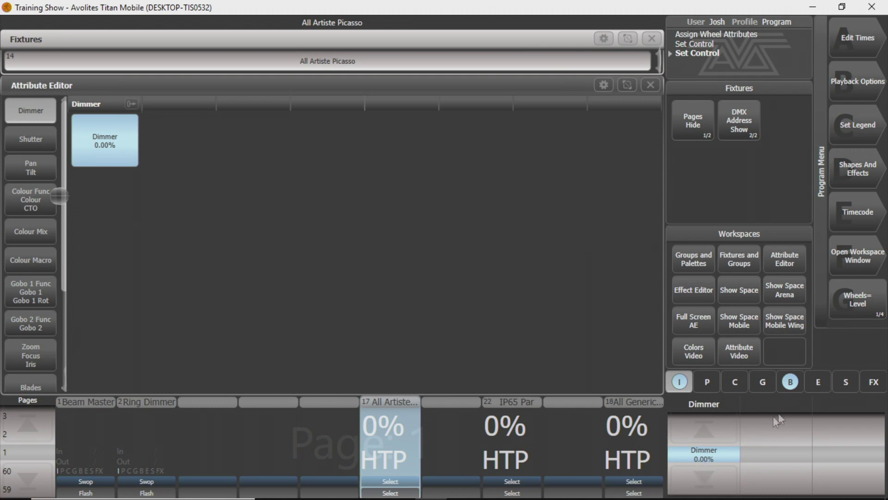
click(800, 386)
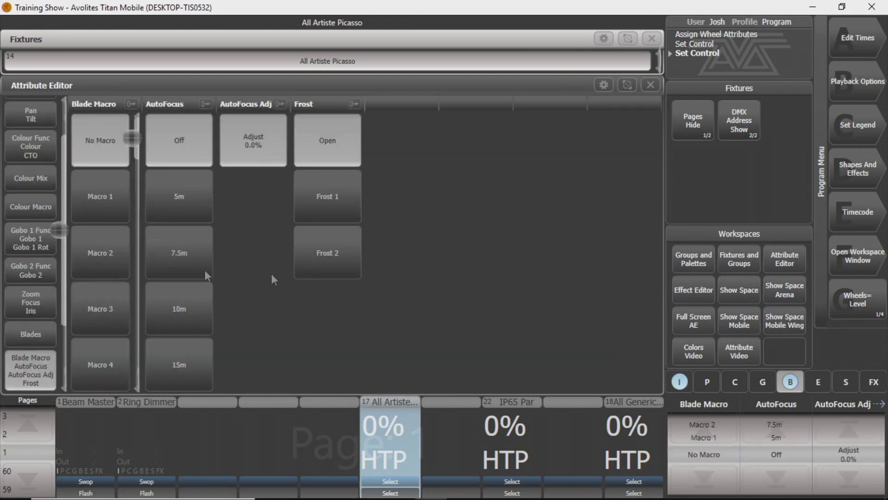
click(793, 379)
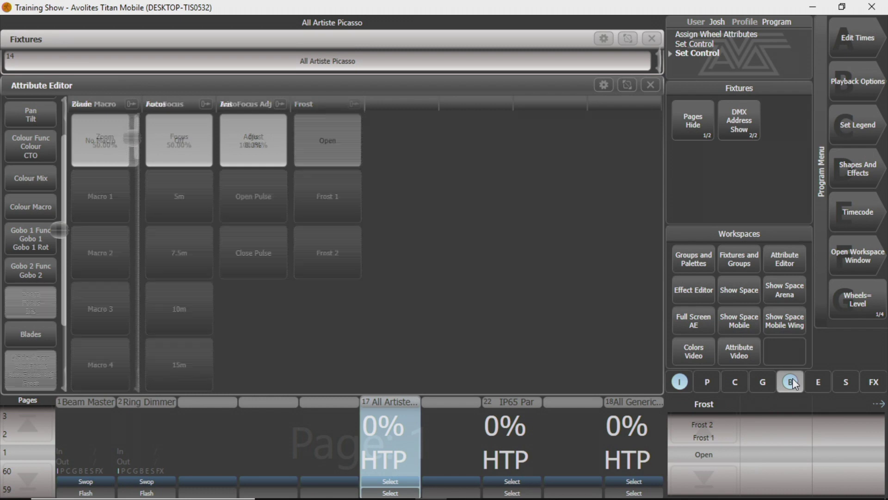
click(793, 378)
click(793, 379)
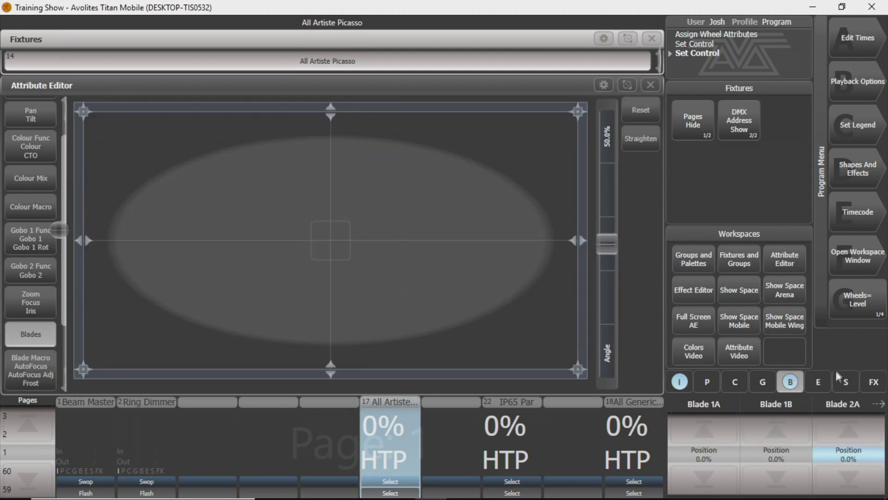
click(820, 382)
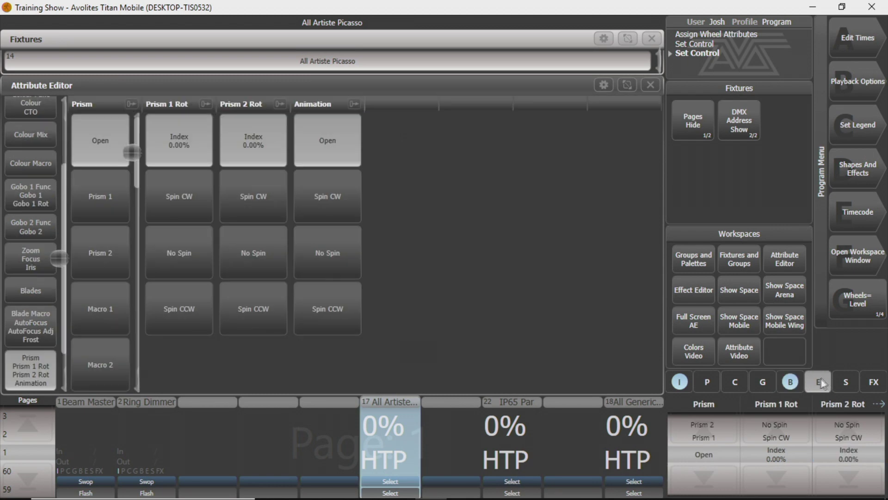
Page the blade wheels again, then open the effects bank and page to Animation.
click(790, 383)
click(801, 388)
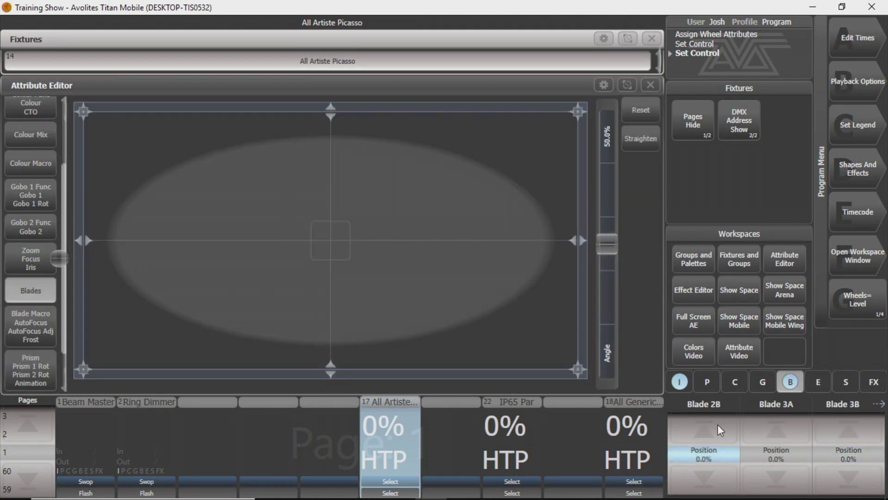
click(800, 389)
click(801, 389)
click(817, 389)
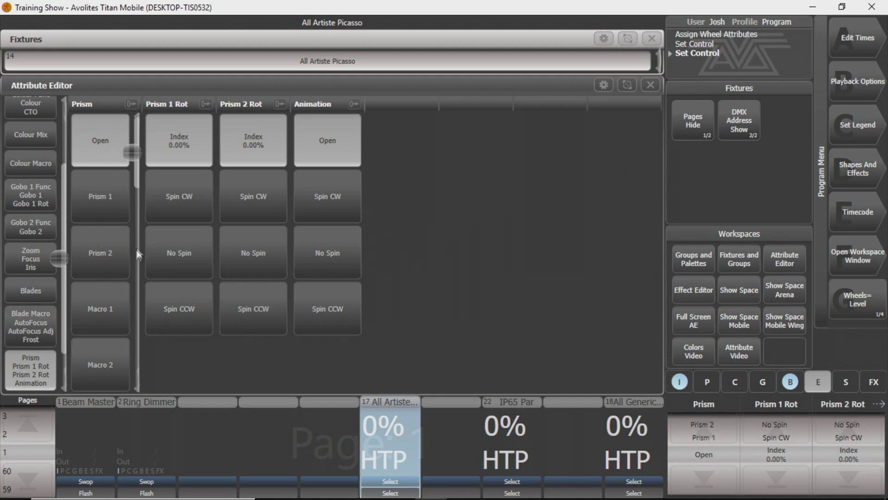
click(822, 388)
Page the wheels between Prism rotations and Animation, then show P/T, Dim, Col and Blade Speed.
click(823, 388)
click(822, 388)
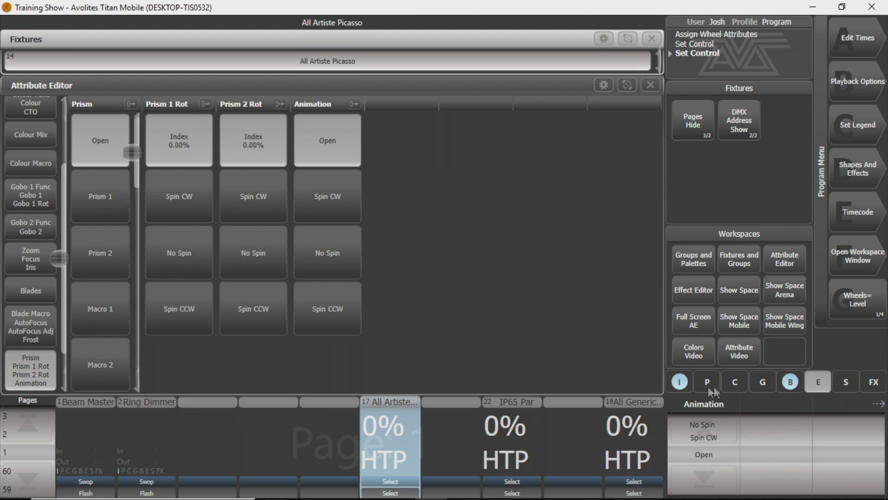
click(821, 384)
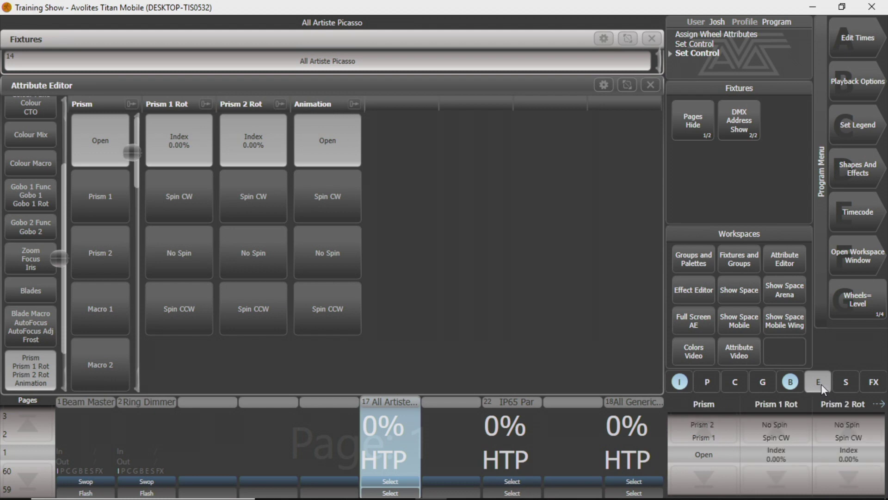
click(821, 384)
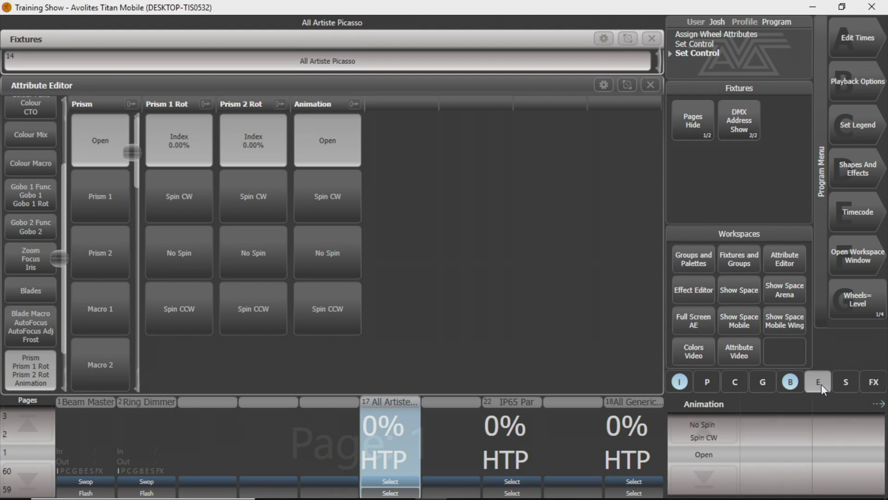
click(821, 383)
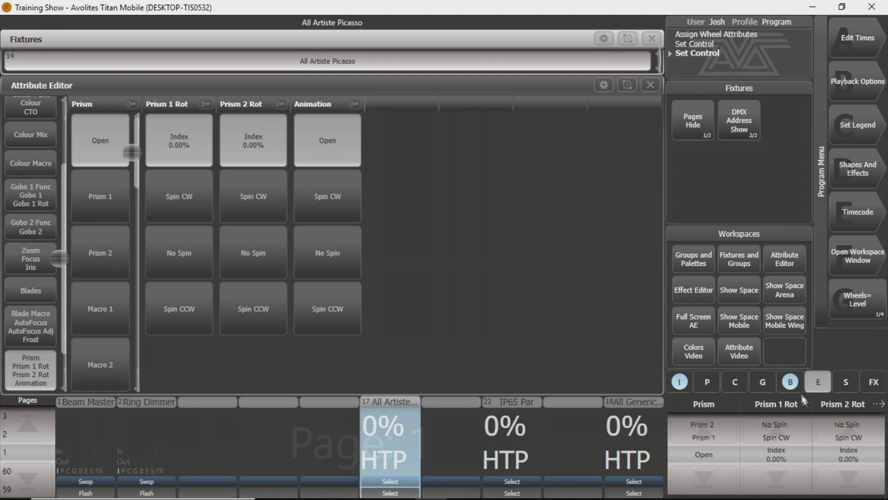
click(843, 389)
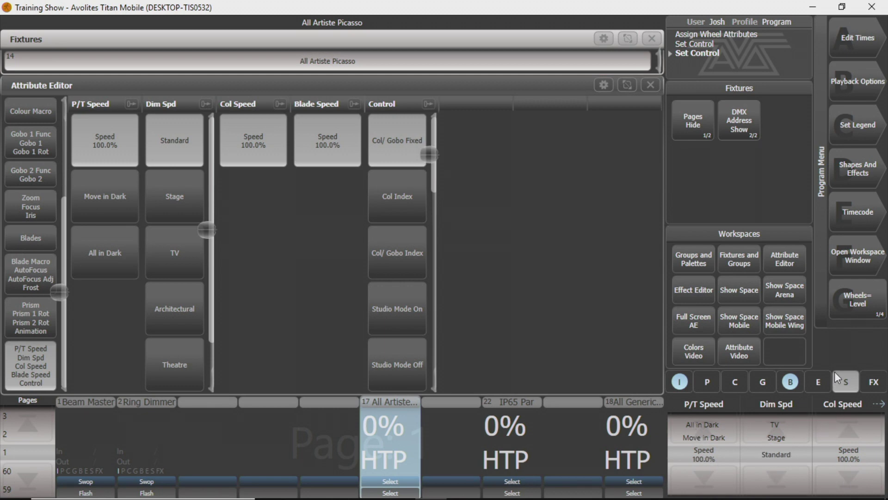
Page to Blade Speed and Control, scrolling Control options down to Program 7 and back up.
click(846, 381)
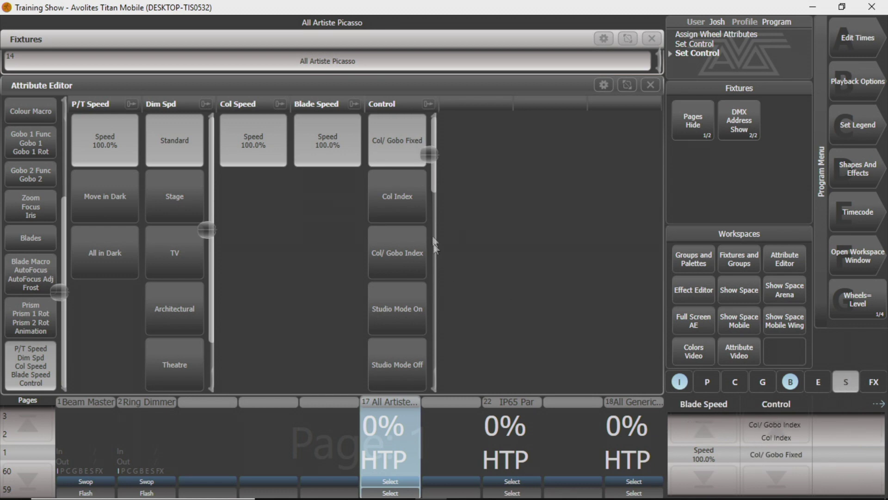
mouse_move(430, 155)
mouse_down()
mouse_move(432, 372)
mouse_move(452, 169)
mouse_move(444, 144)
mouse_up()
drag(430, 154, 451, 134)
drag(437, 153, 441, 298)
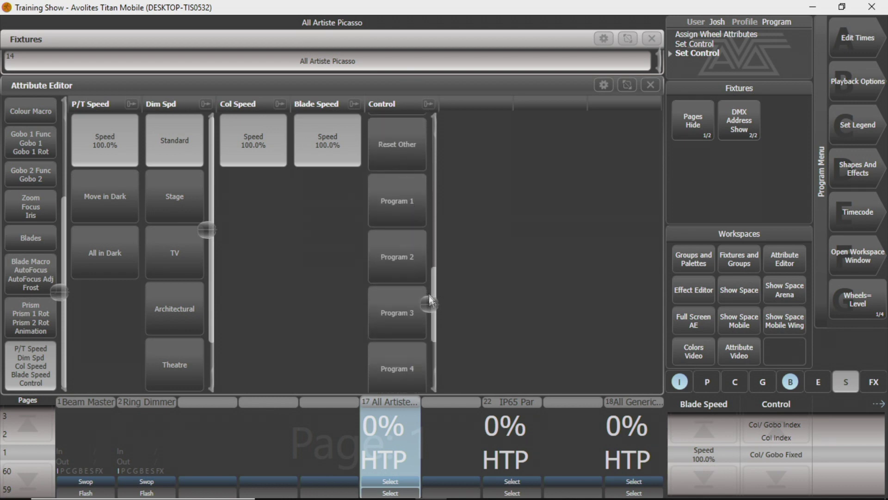
drag(433, 317, 432, 360)
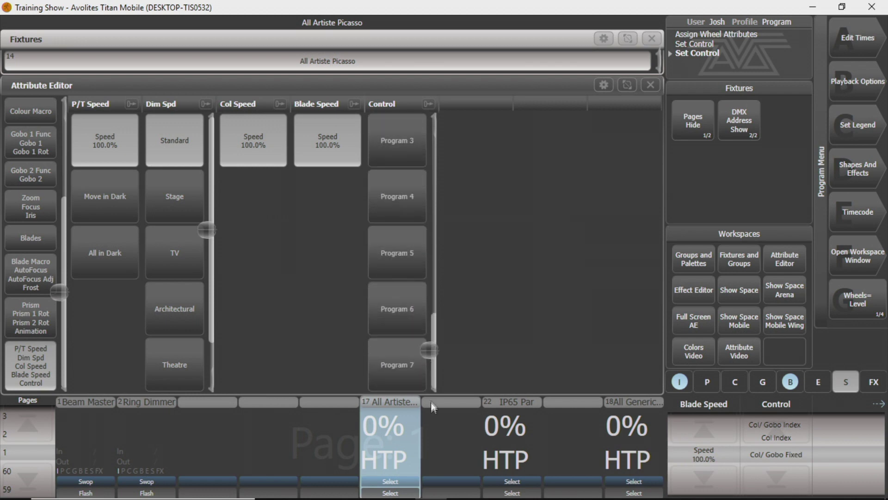
drag(435, 358, 454, 125)
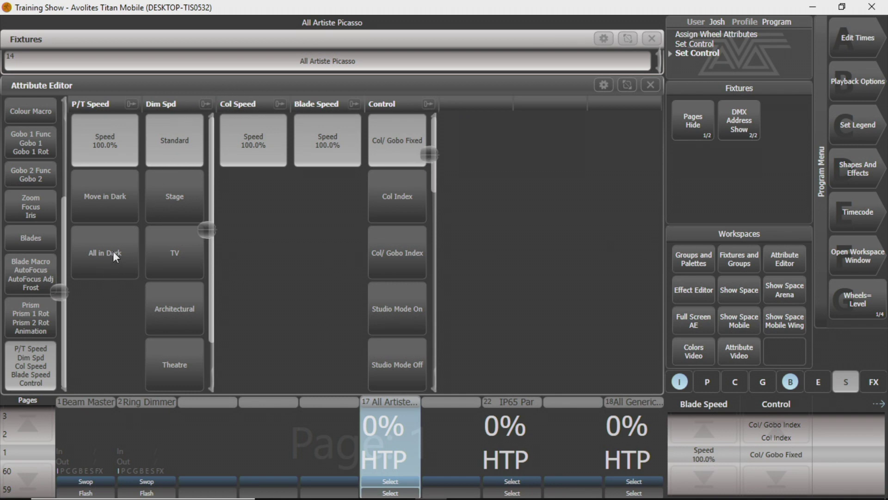
View the empty FX bank, then return to the intensity bank with Dimmer at 0.00%.
click(875, 384)
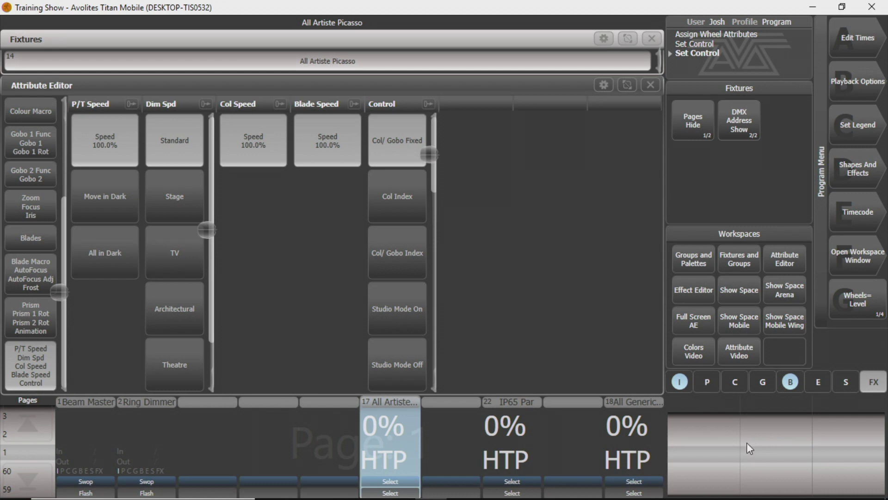
click(679, 382)
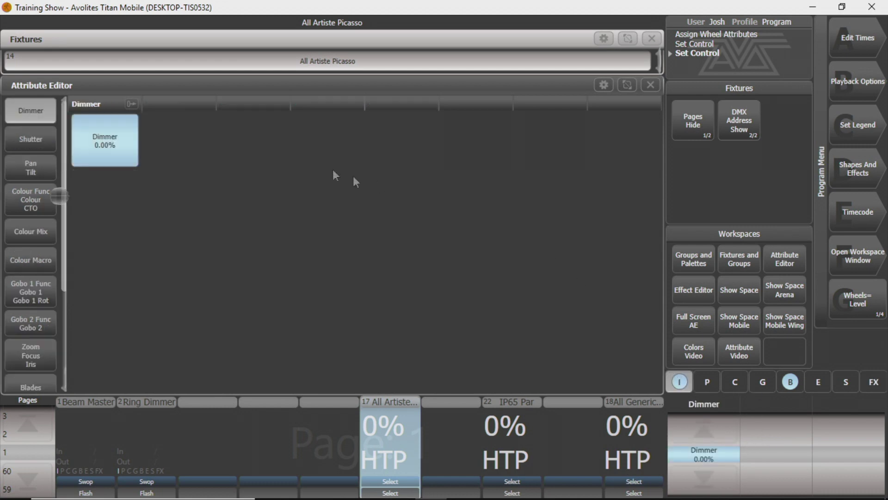
Lower Pan to 33.60% and drag the Colour Mix picker to about 69% cyan, 92% magenta.
click(33, 167)
drag(140, 160, 119, 160)
click(34, 240)
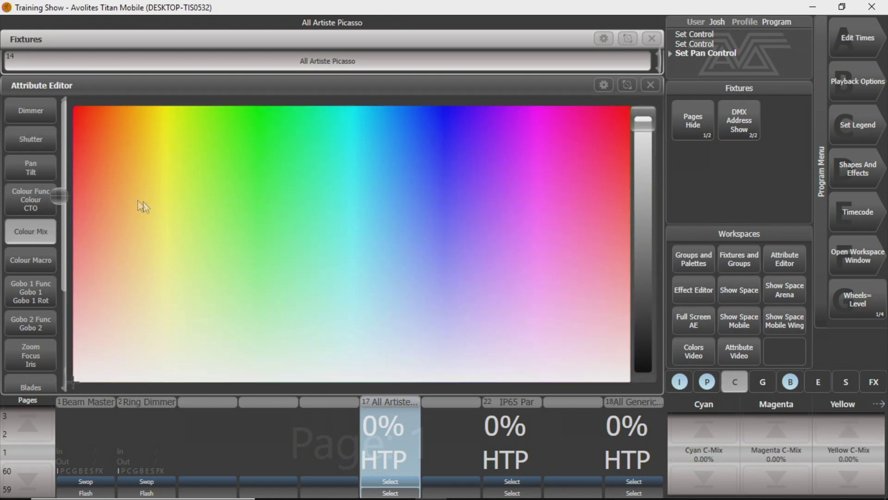
drag(153, 174, 180, 186)
drag(253, 189, 394, 139)
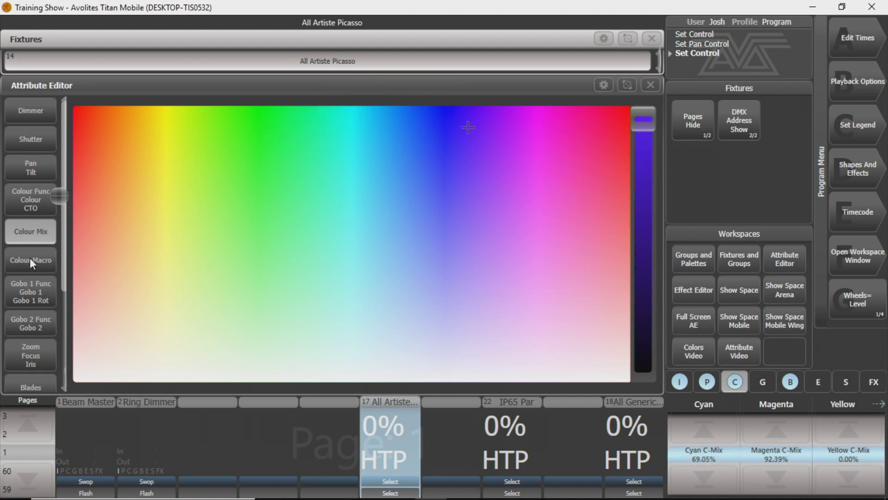
drag(648, 120, 637, 102)
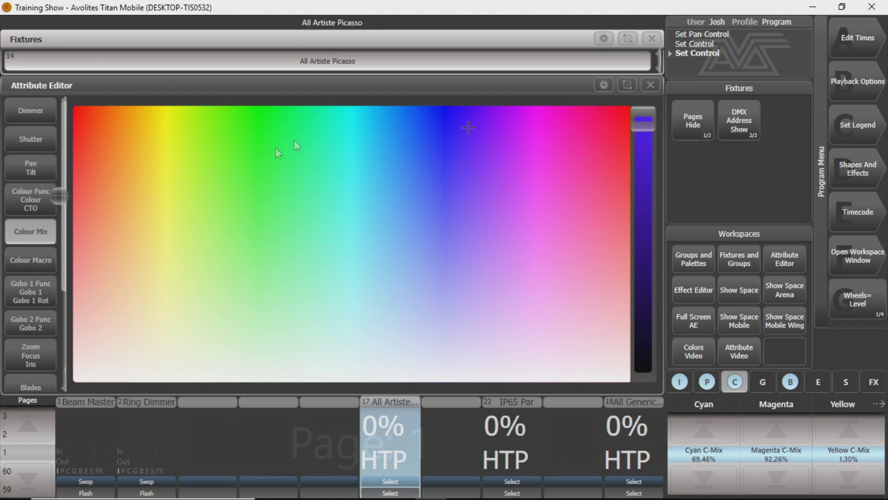
Glance at the Colour Macro and Gobo 1 attributes, then go back to Dimmer.
click(26, 261)
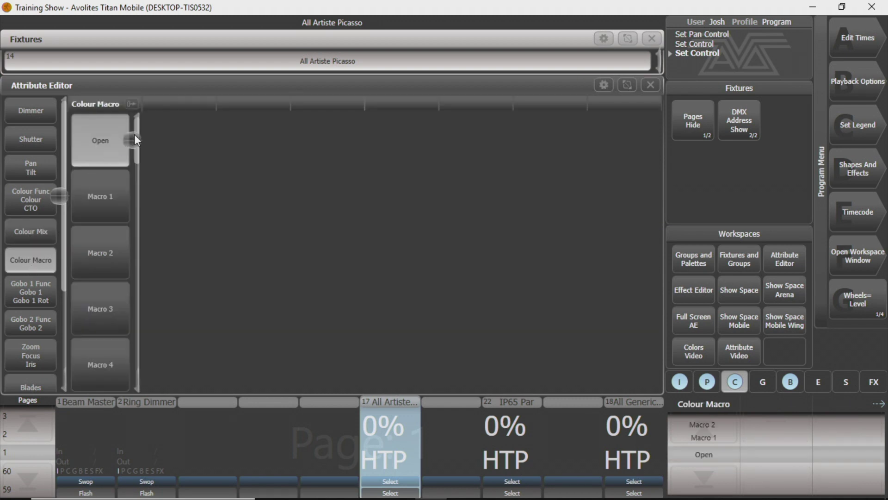
drag(134, 136, 138, 95)
click(27, 285)
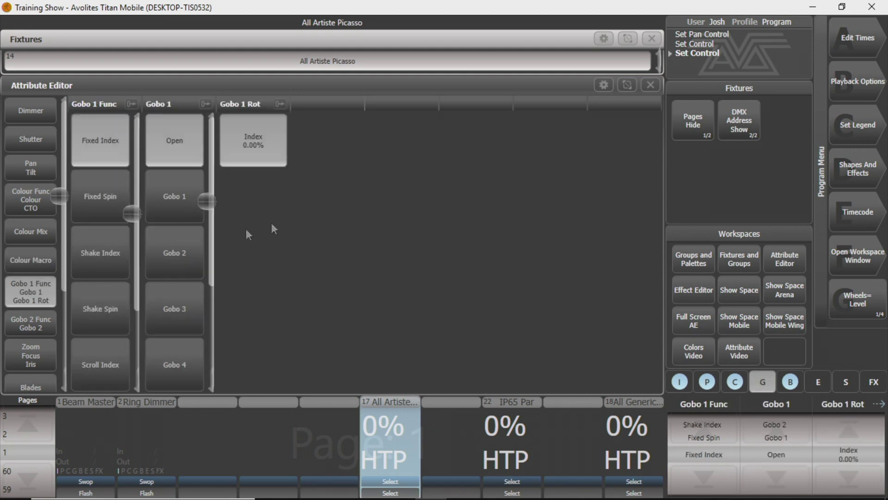
click(53, 113)
Scroll through the Picasso group's attributes, ending on Pan/Tilt with Pan 33.60% and Tilt 50.00%.
scroll(44, 328, down, 5)
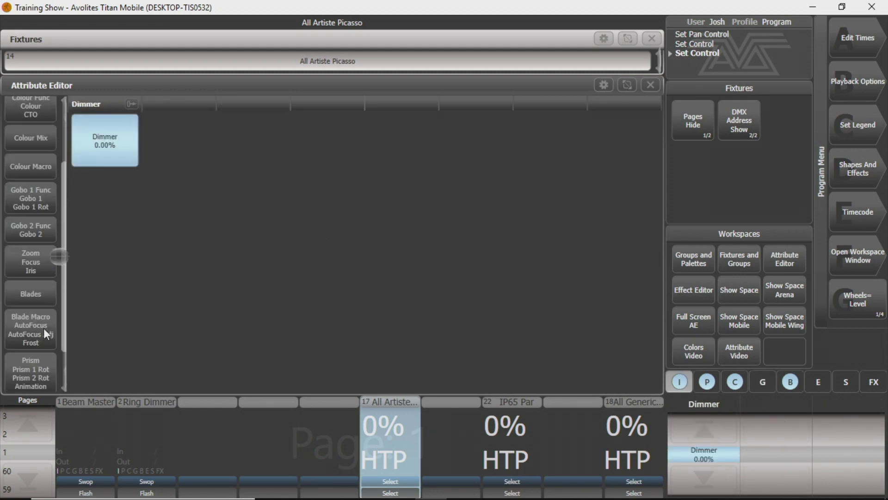
scroll(43, 330, up, 5)
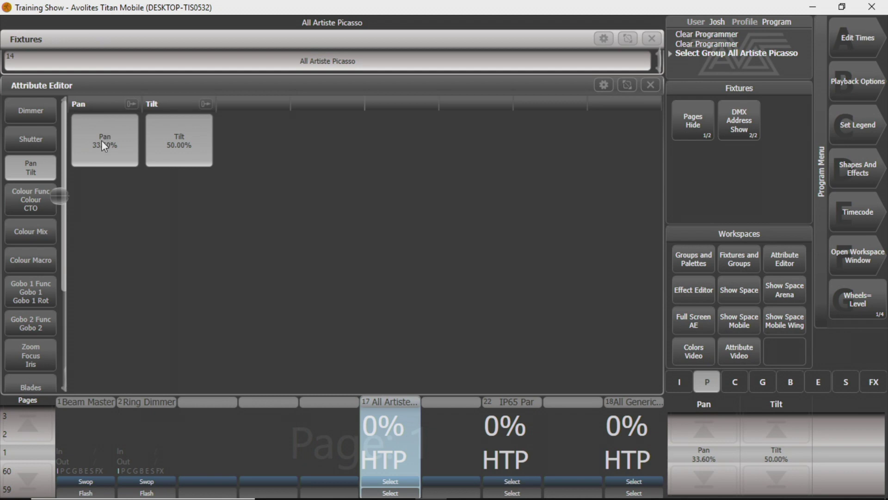
scroll(19, 298, down, 2)
scroll(19, 295, down, 1)
scroll(18, 294, up, 3)
scroll(45, 266, down, 4)
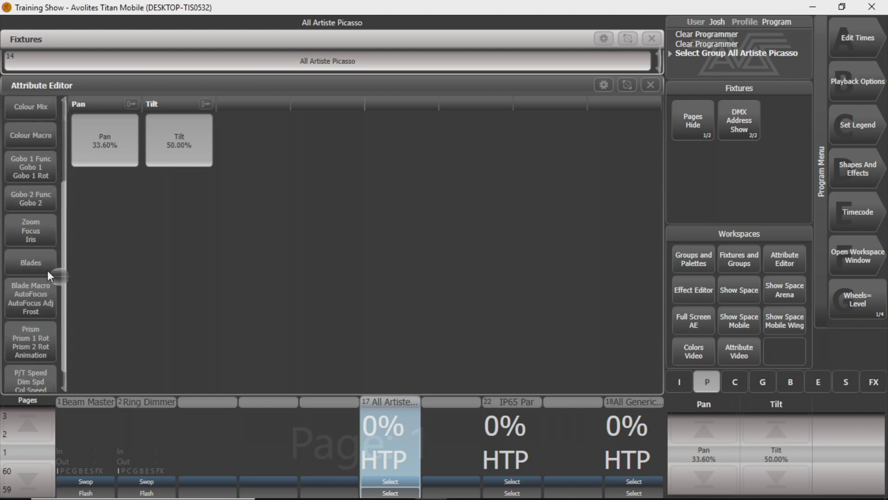
scroll(23, 344, up, 5)
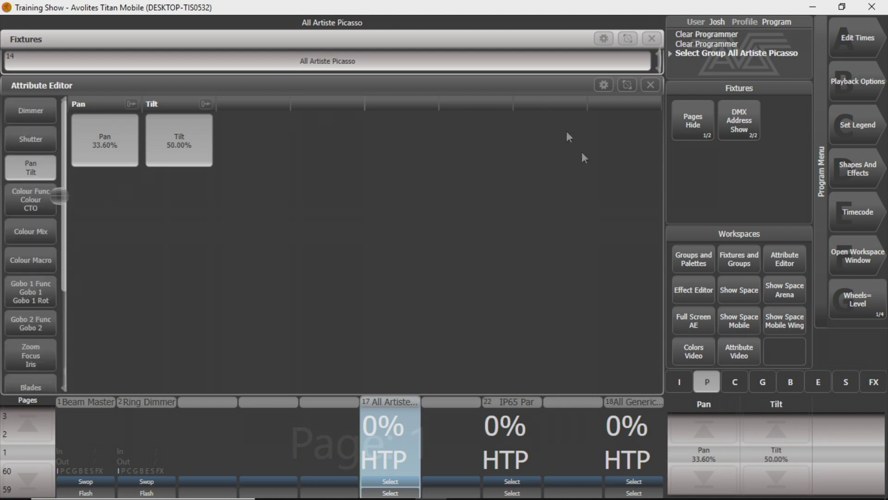